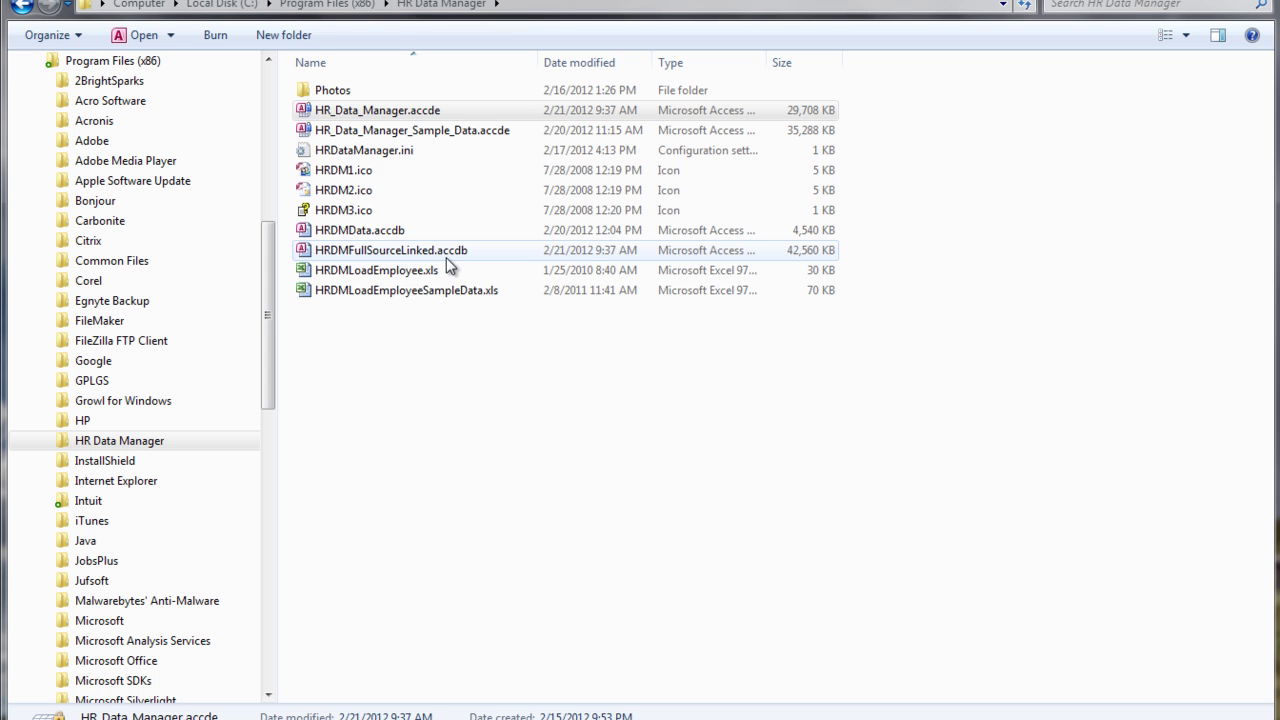
{"action": "left_click", "coordinate": [306, 114]}
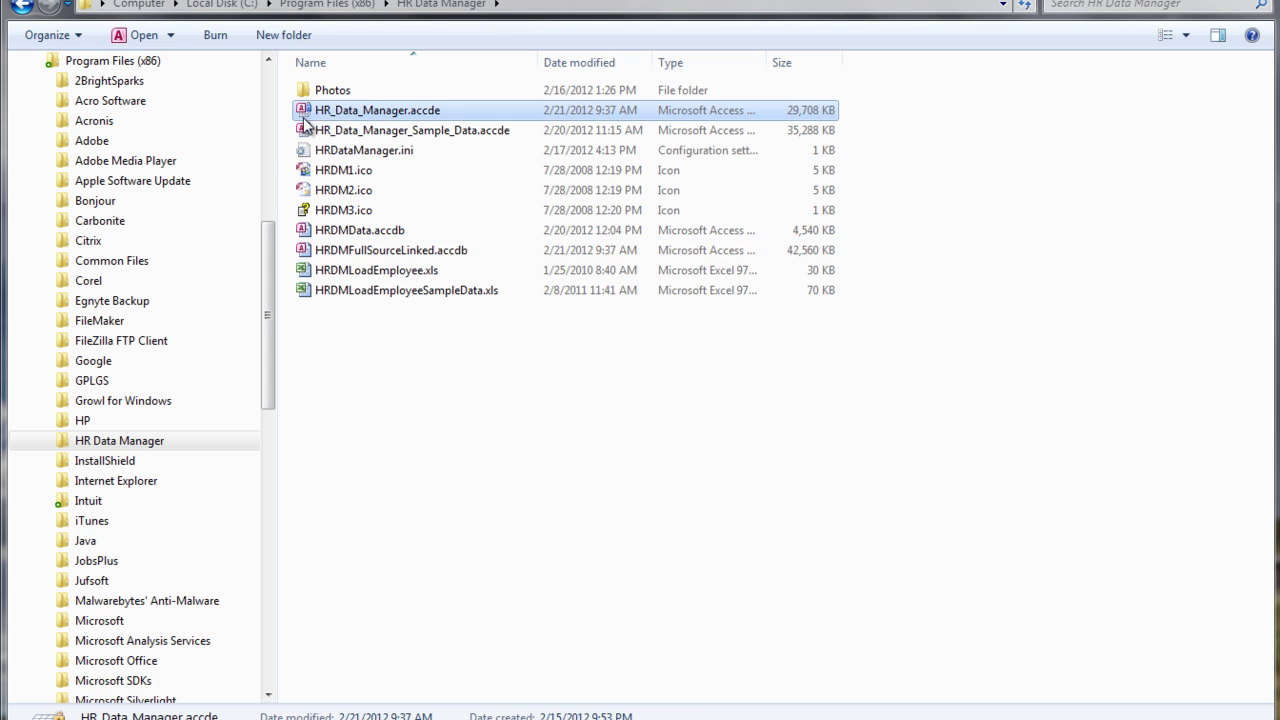
{"action": "double_click", "coordinate": [402, 115]}
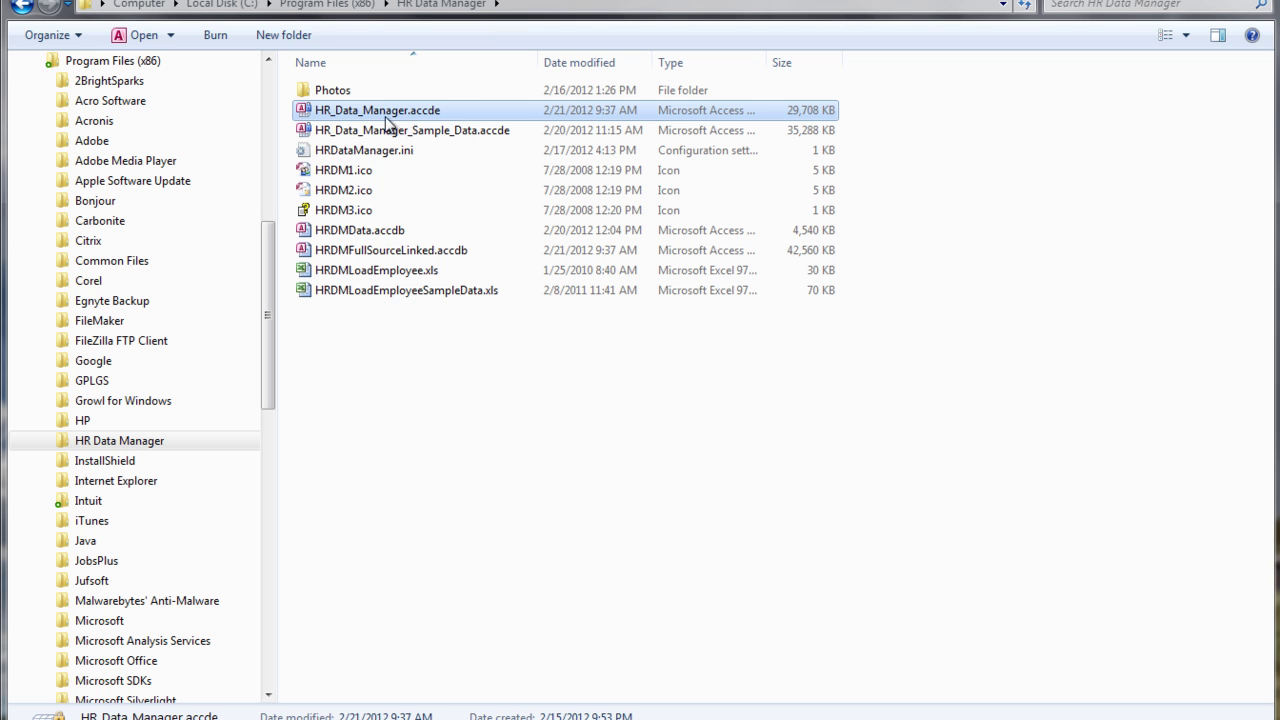
{"action": "left_click", "coordinate": [380, 252]}
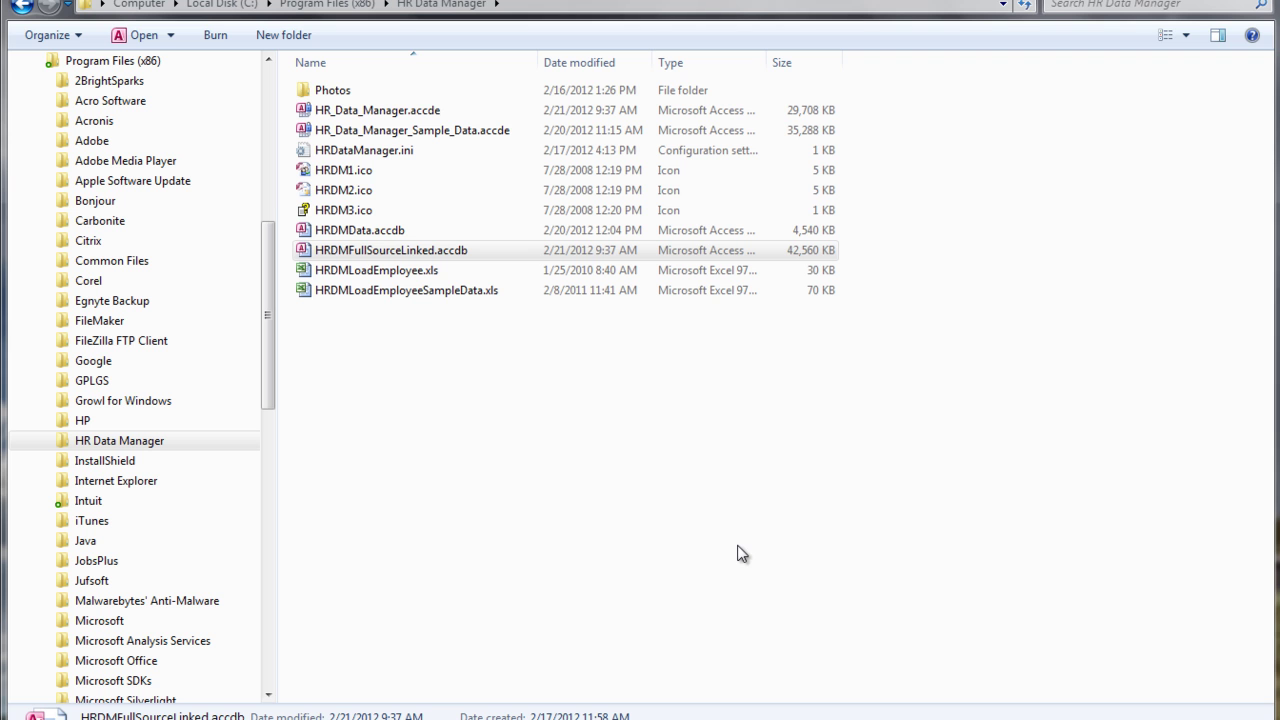
{"action": "left_click", "coordinate": [402, 228]}
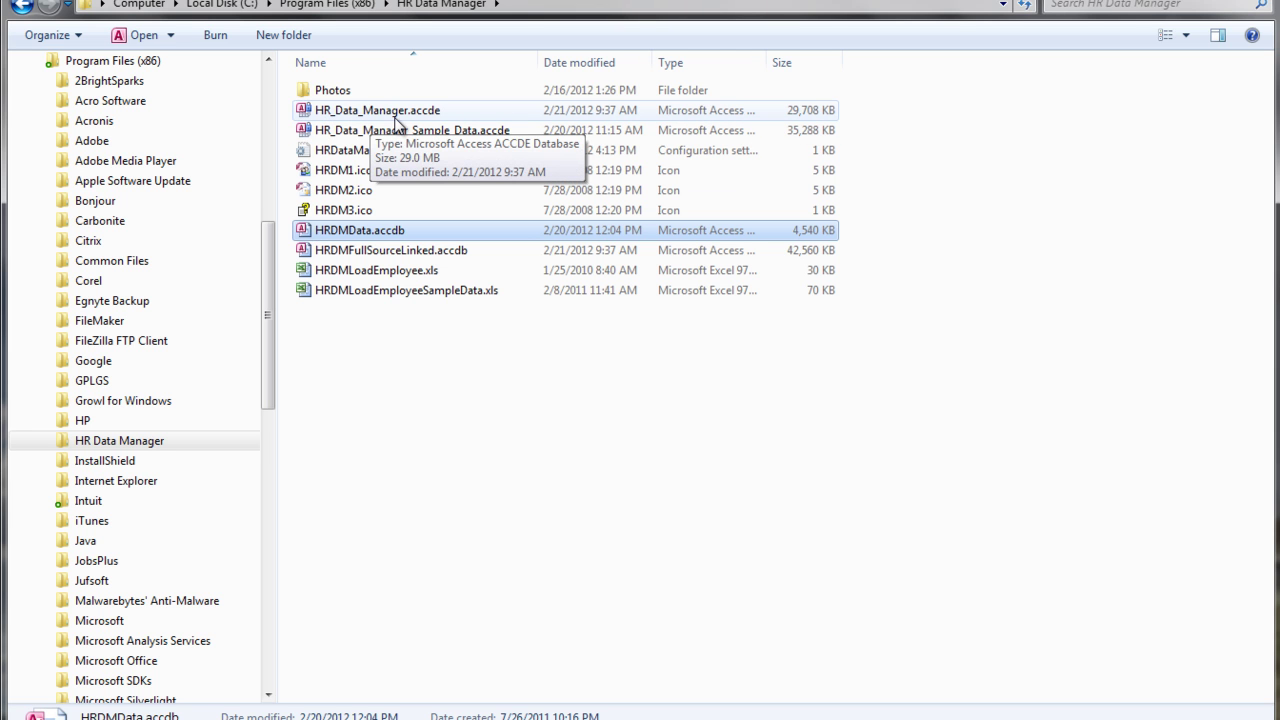
Open HRDMFullSourceLinked.accdb from the HR Data Manager folder and log in by entering the account password.
{"action": "left_click", "coordinate": [367, 254]}
{"action": "double_click", "coordinate": [377, 258]}
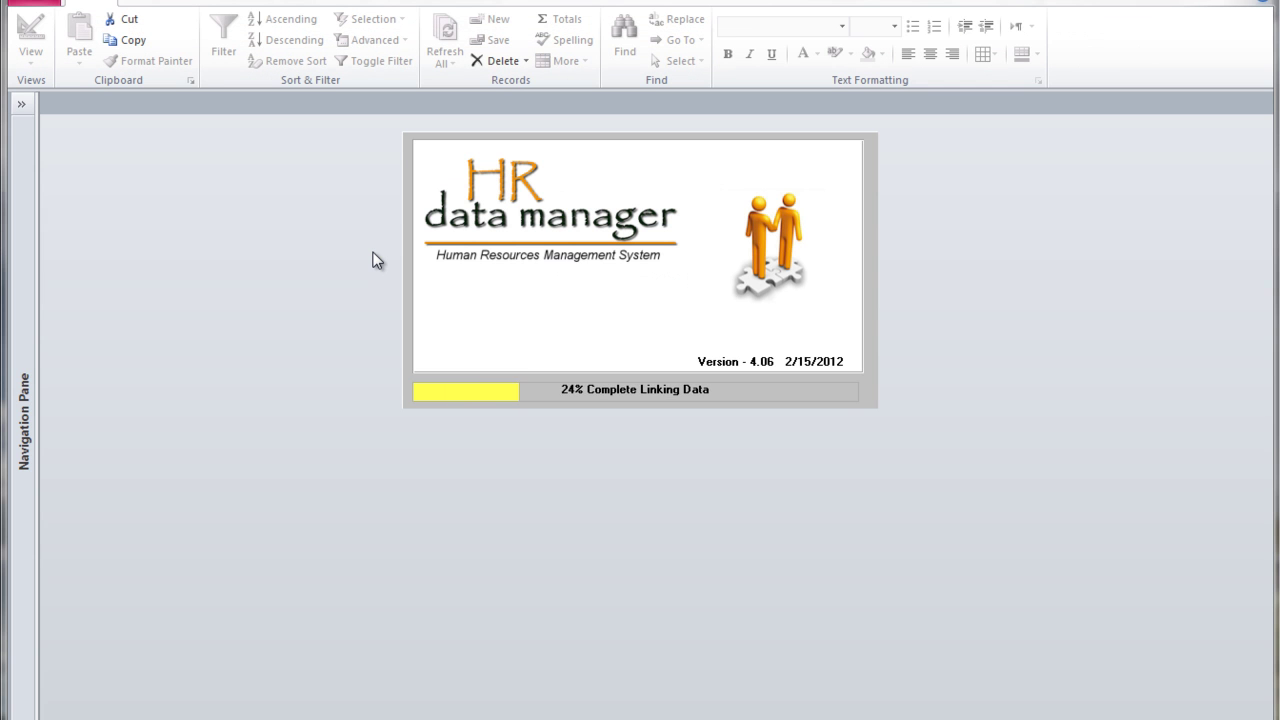
{"action": "type", "text": "********"}
{"action": "key", "text": "Tab"}
{"action": "key", "text": "Return"}
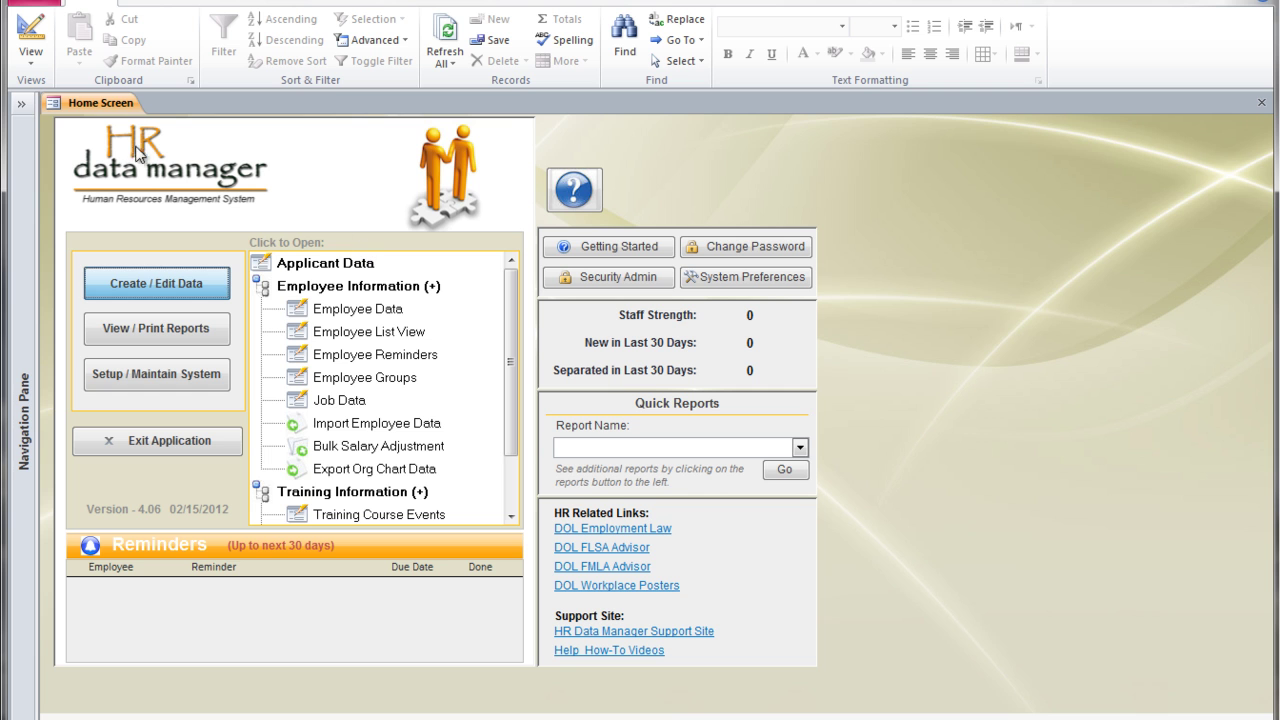
Open the code of the basAppBase module and check the Compile StaffManagement command.
{"action": "left_click", "coordinate": [22, 103]}
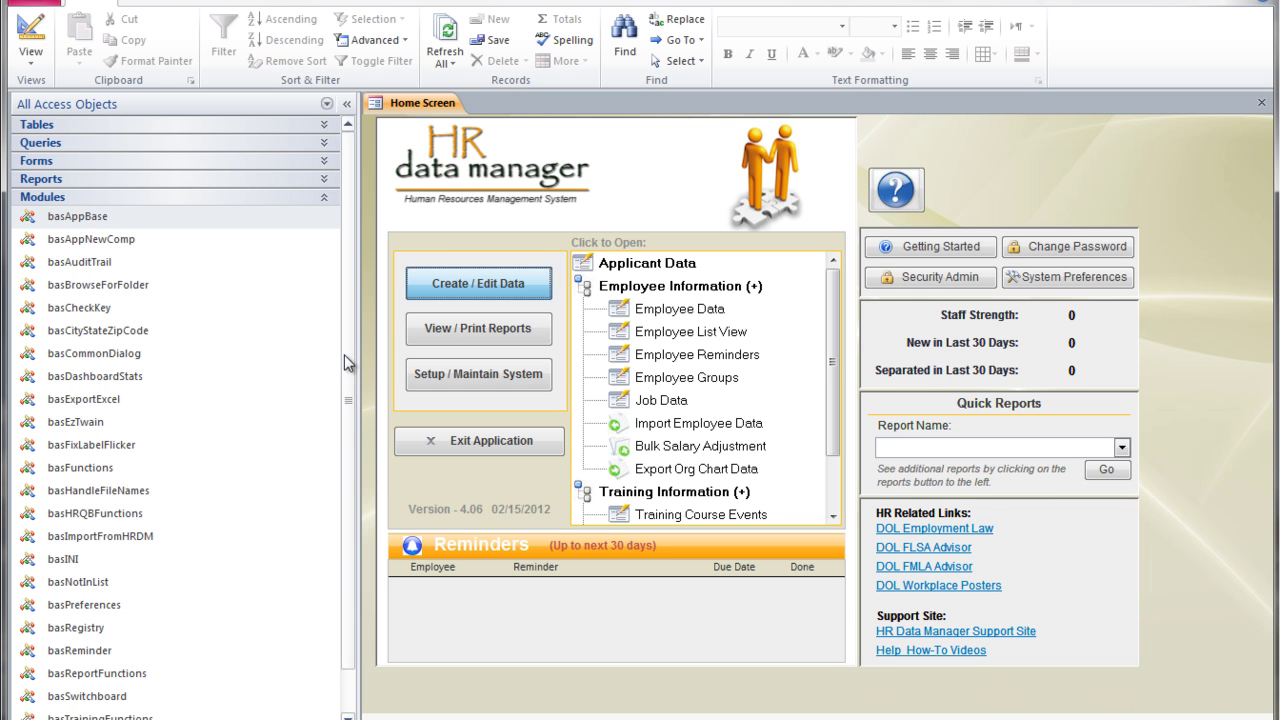
{"action": "double_click", "coordinate": [76, 218]}
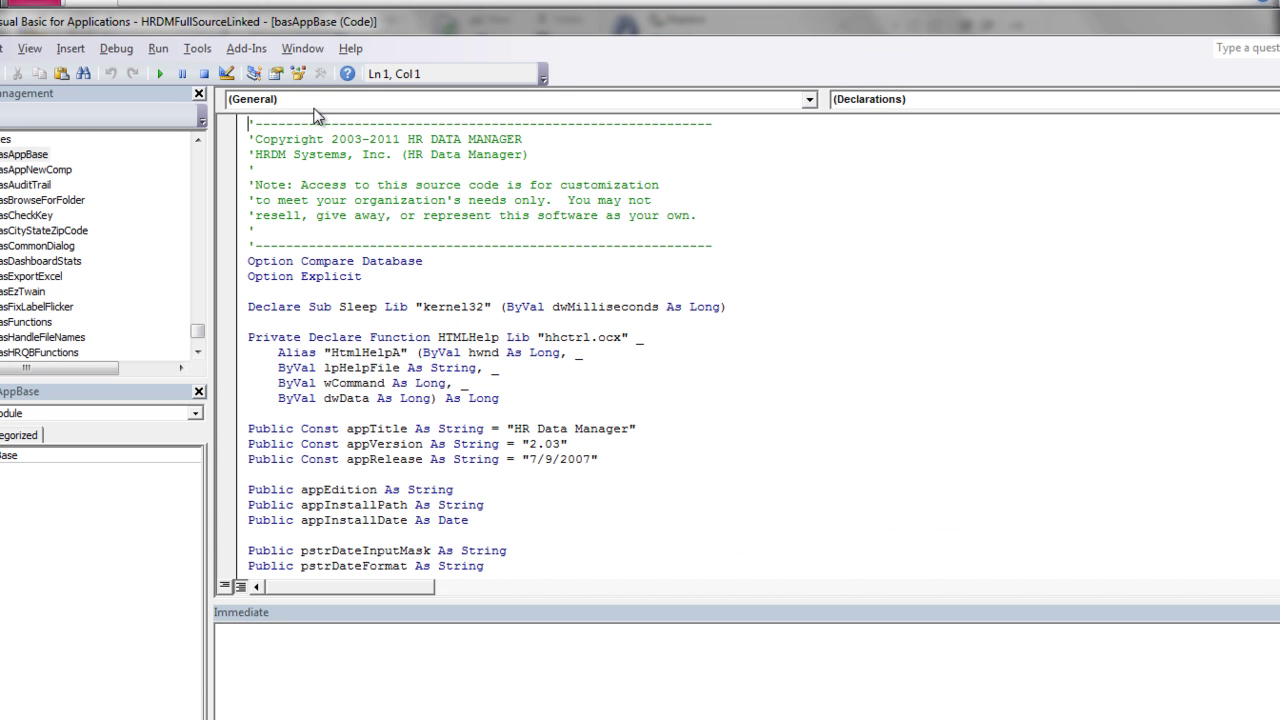
{"action": "left_click", "coordinate": [128, 50]}
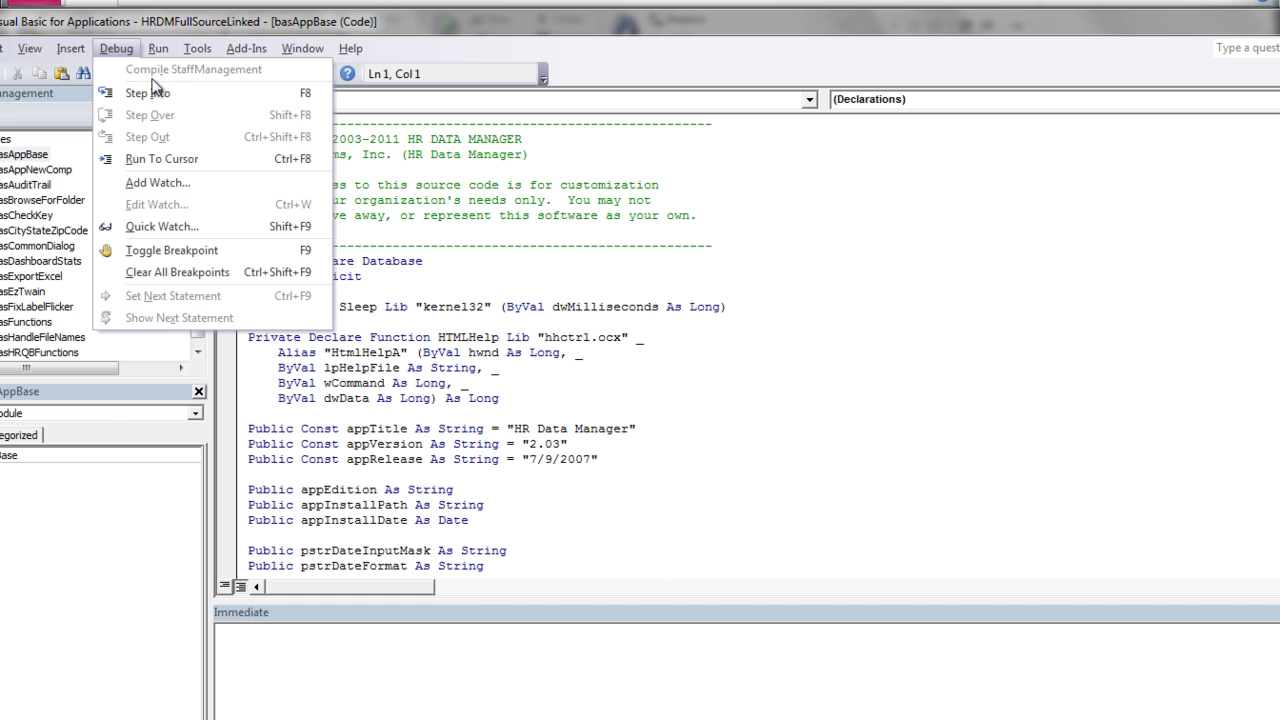
{"action": "left_click", "coordinate": [116, 49]}
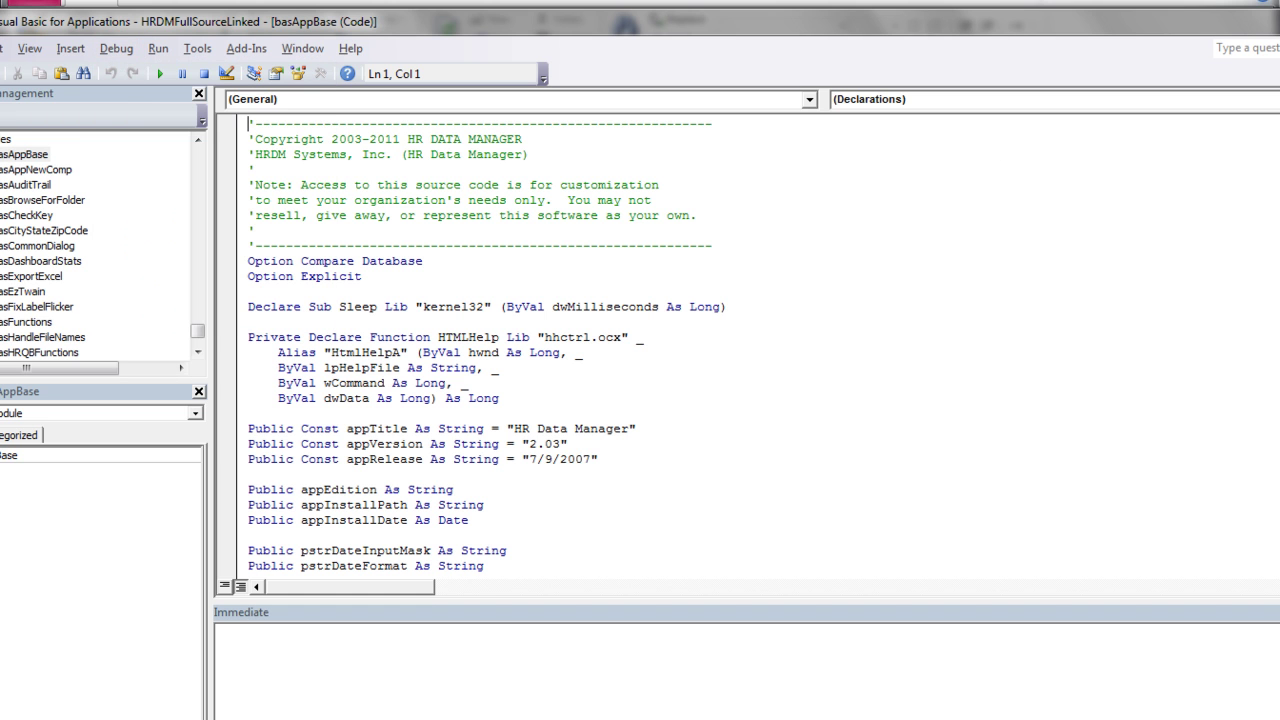
Return from the code editor to the database's Home Screen and collapse the Navigation Pane.
{"action": "key", "text": "alt+F11"}
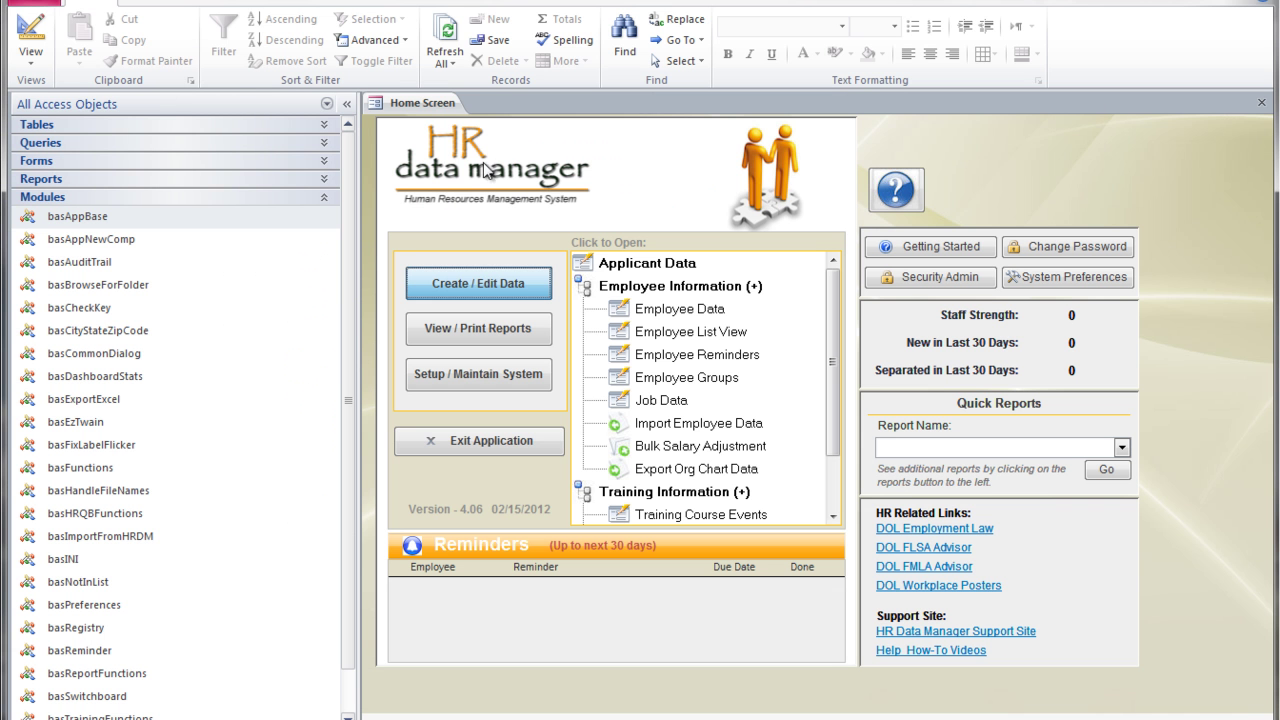
{"action": "left_click", "coordinate": [347, 104]}
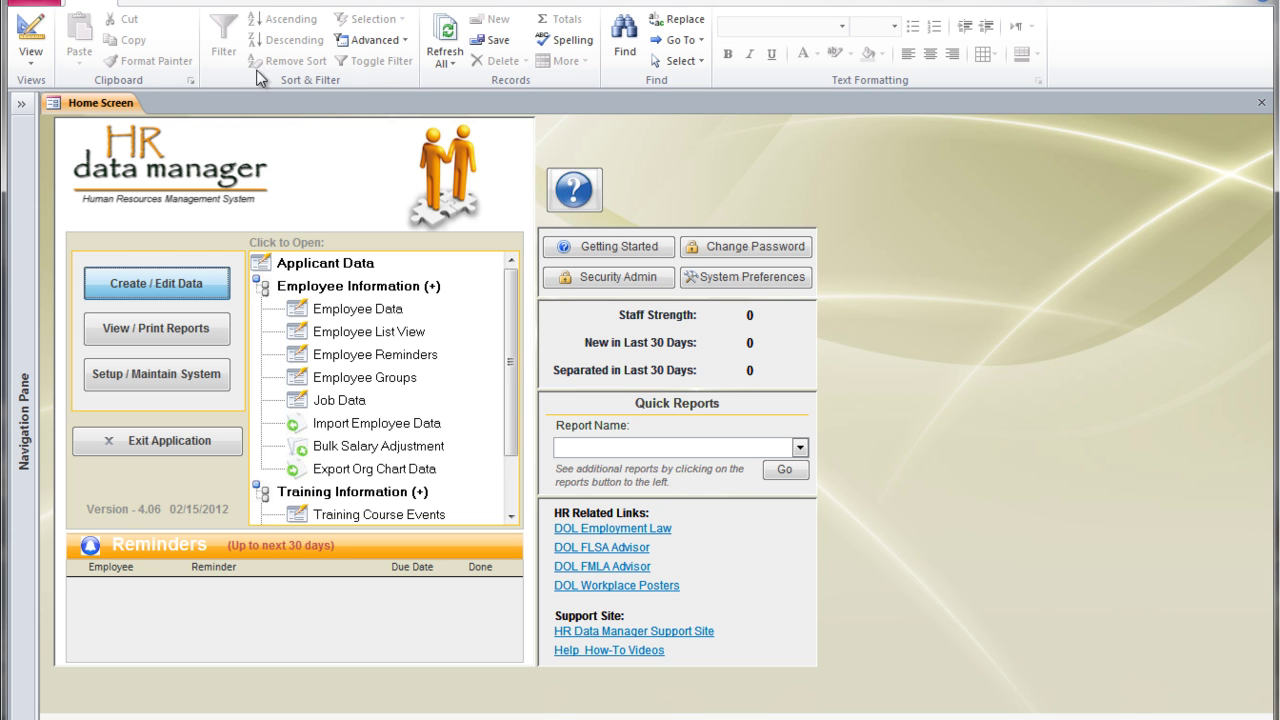
Compile the source database into an ACCDE file, replacing the existing HR_Data_Manager.accde, and cancel the login to close the source database.
{"action": "left_click", "coordinate": [321, 4]}
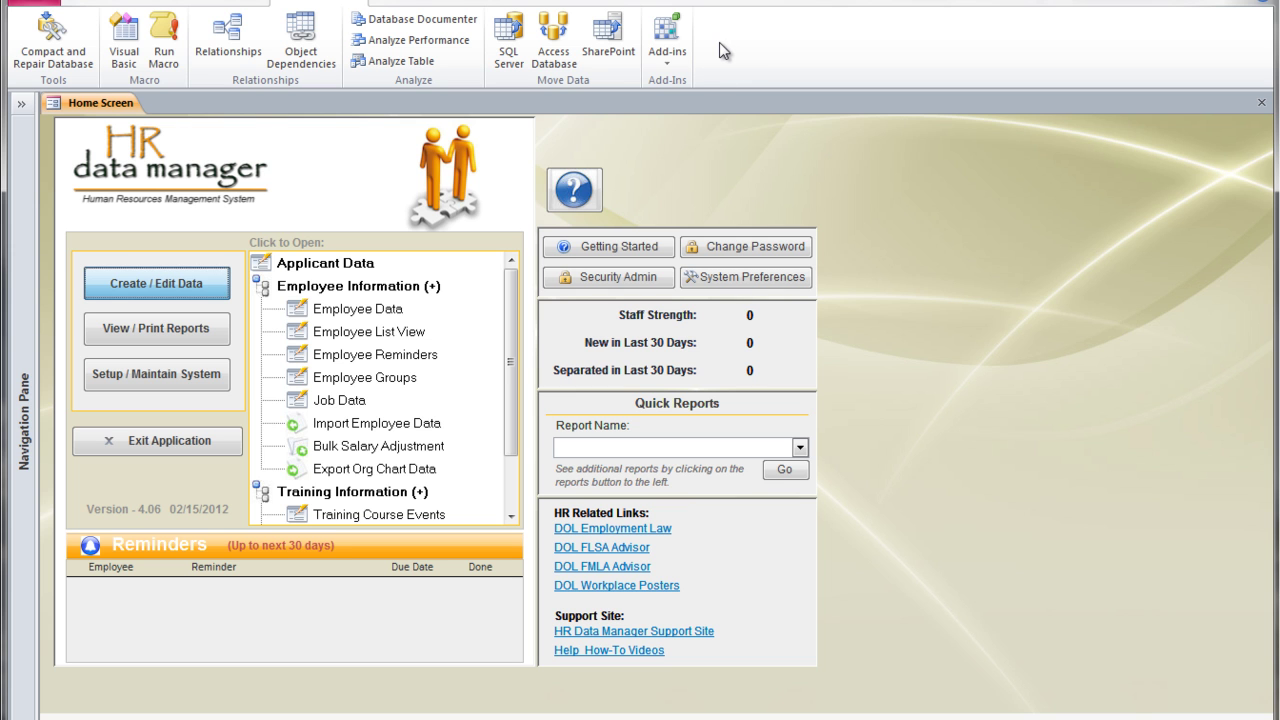
{"action": "left_click", "coordinate": [37, 4]}
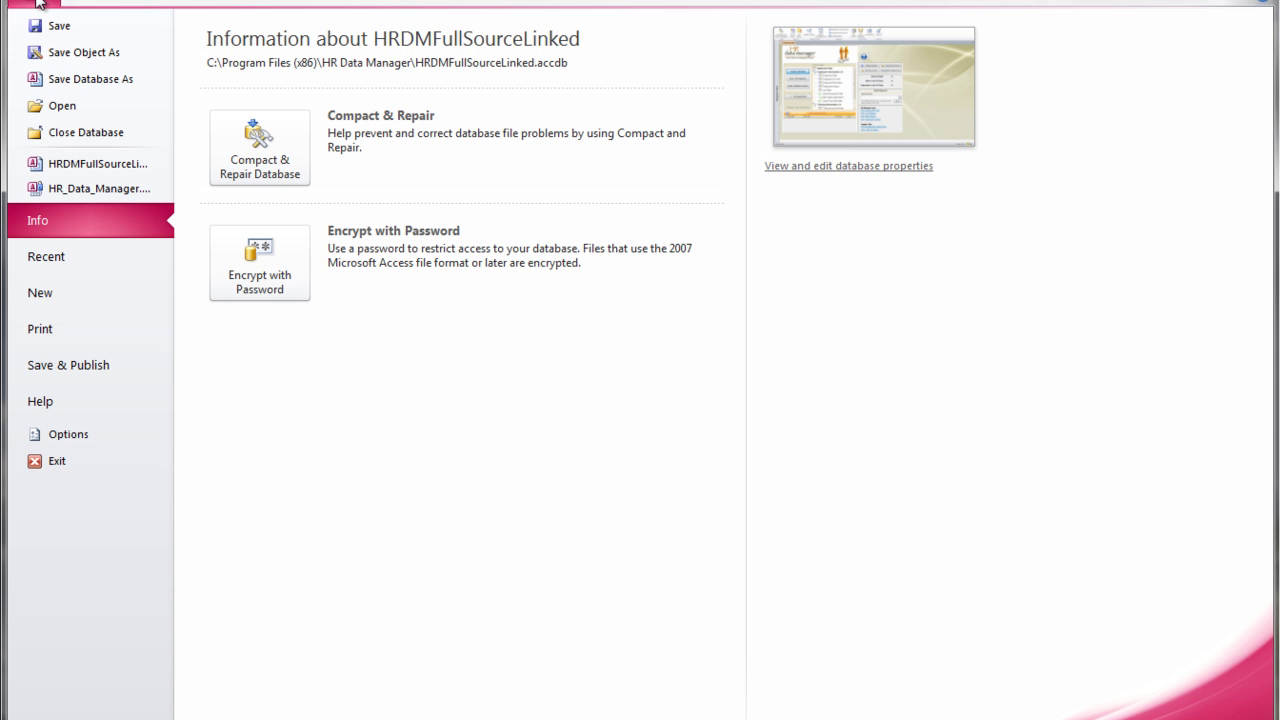
{"action": "left_click", "coordinate": [118, 370]}
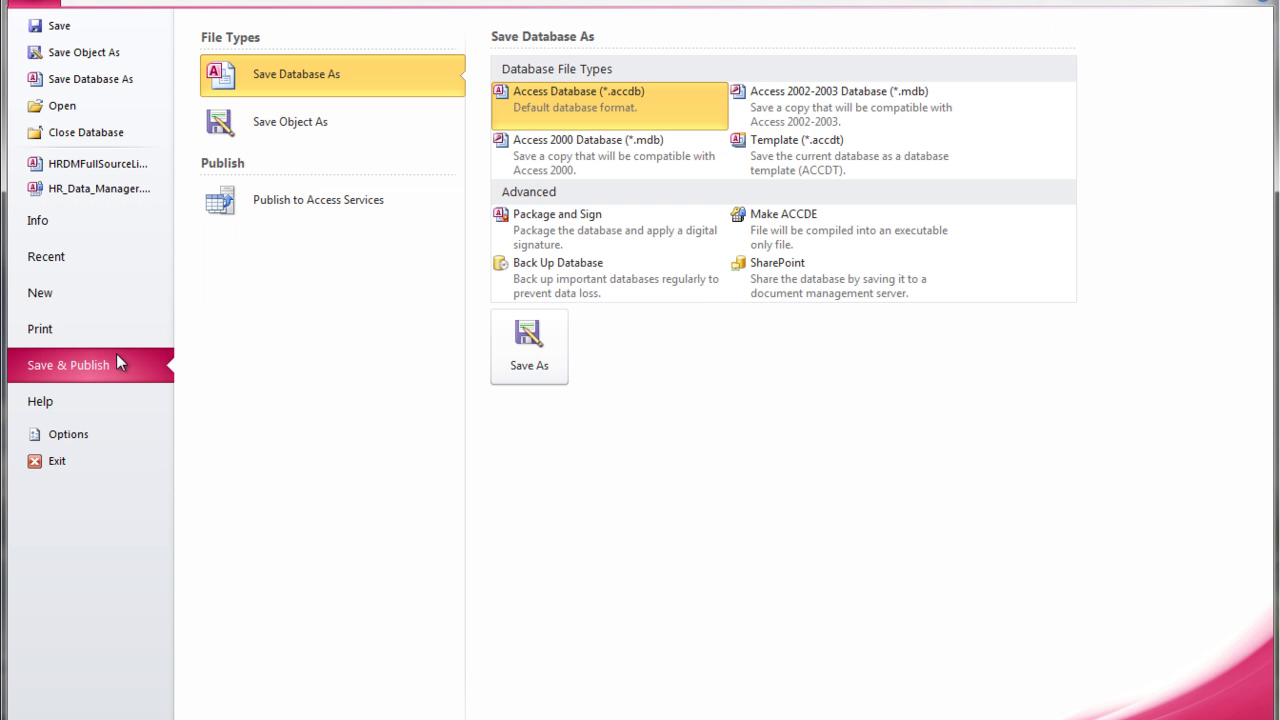
{"action": "left_click", "coordinate": [785, 228]}
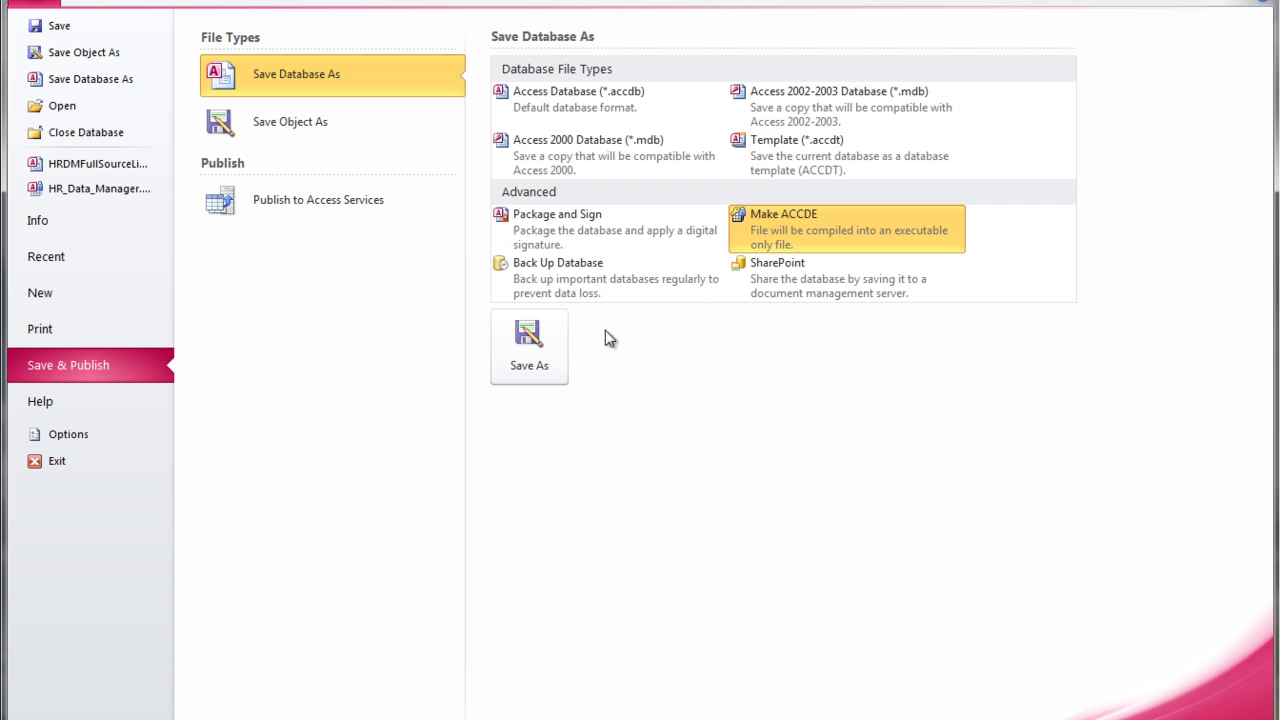
{"action": "left_click", "coordinate": [545, 358]}
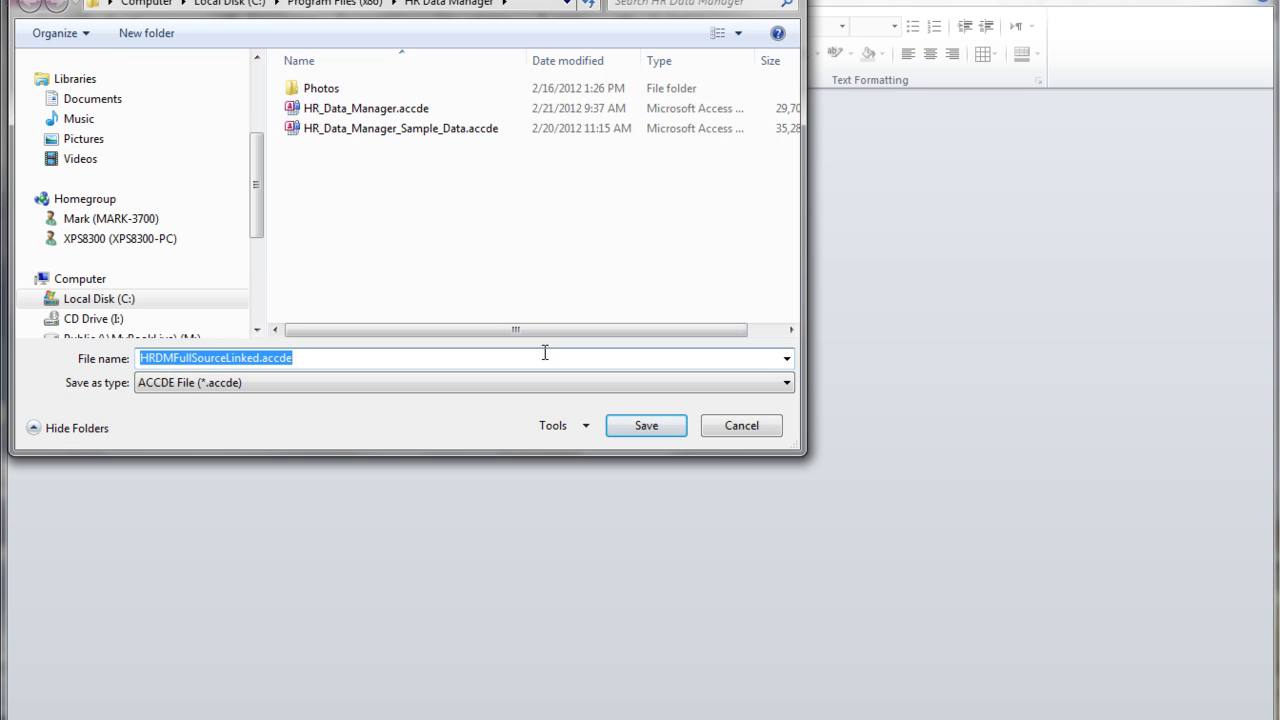
{"action": "left_click", "coordinate": [322, 117]}
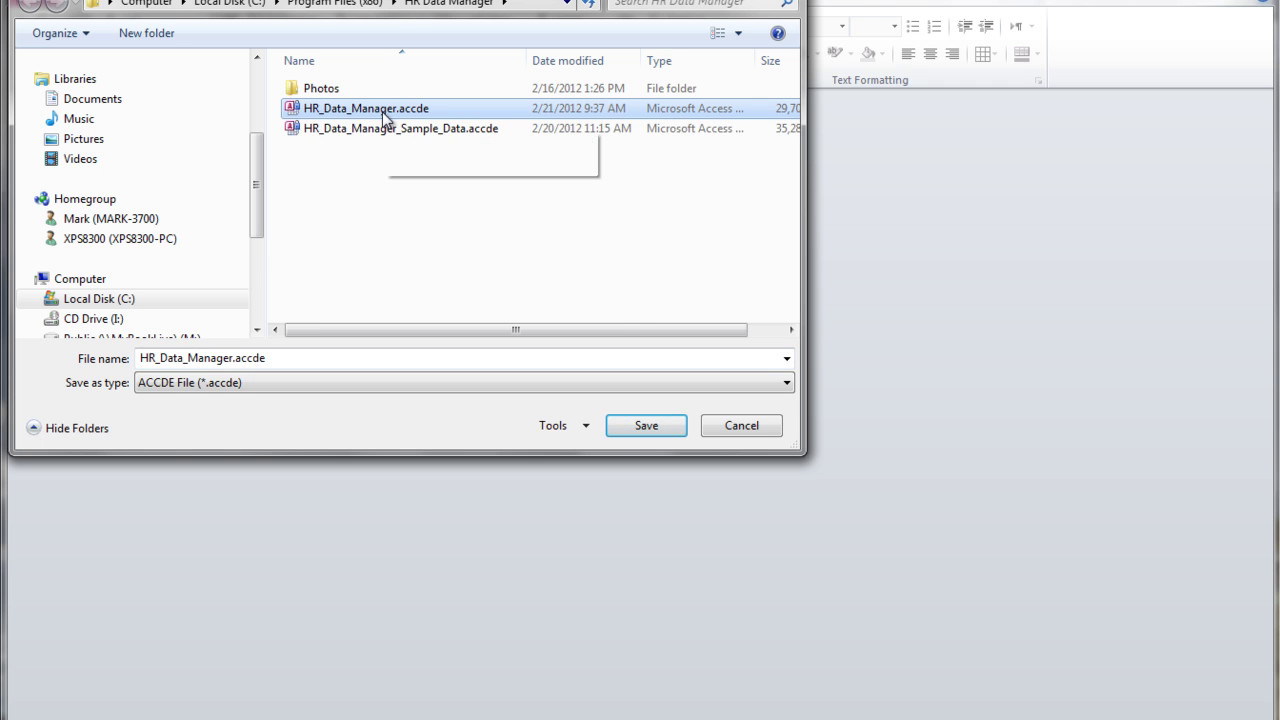
{"action": "left_click", "coordinate": [645, 426]}
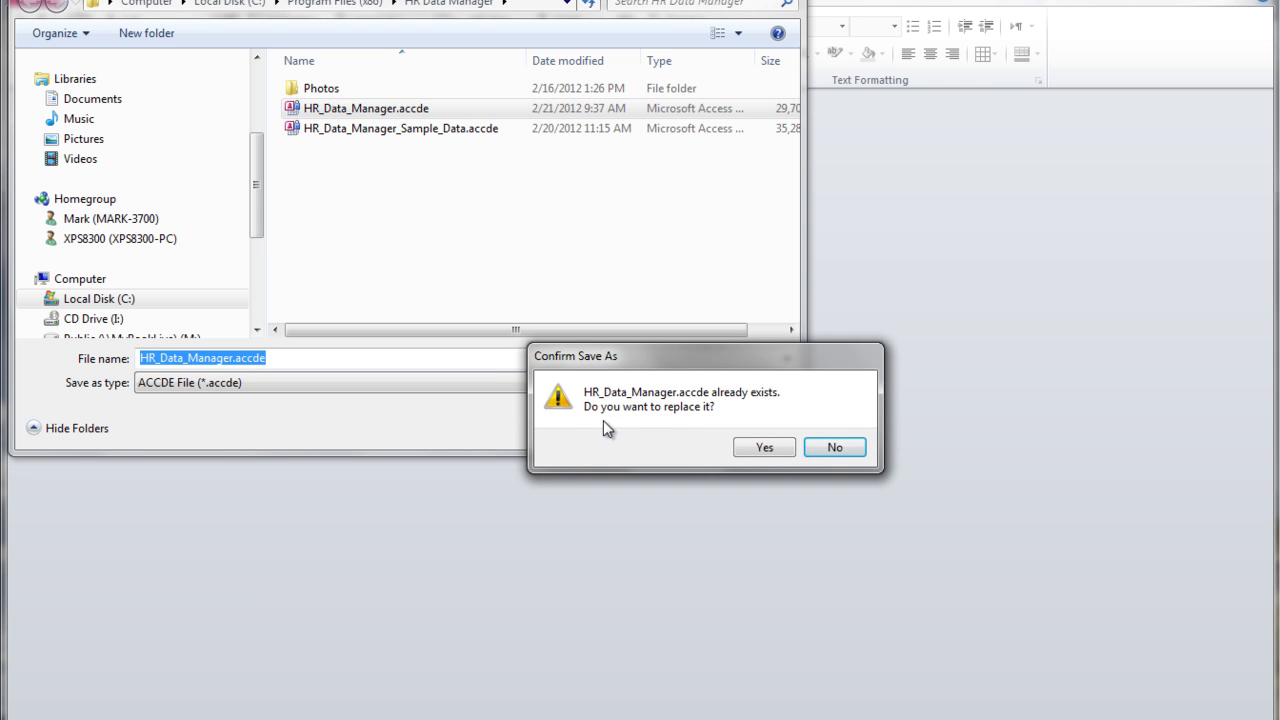
{"action": "left_click", "coordinate": [763, 447]}
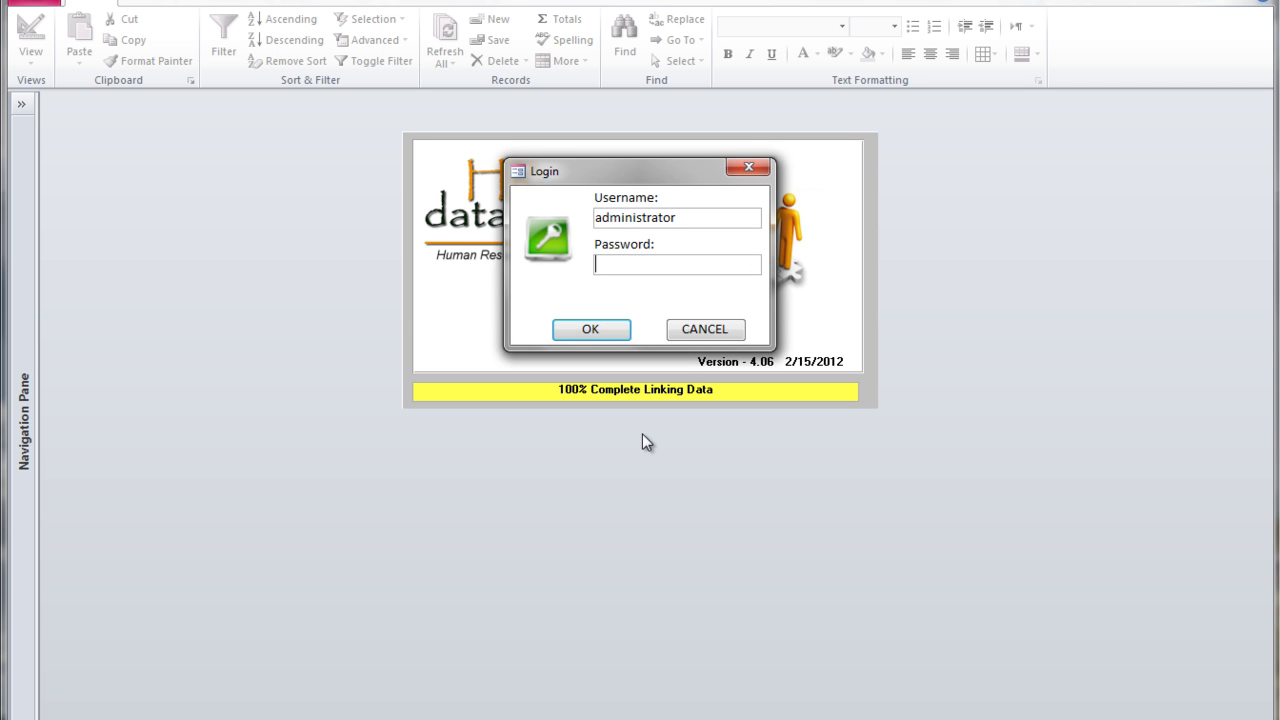
{"action": "left_click", "coordinate": [704, 329]}
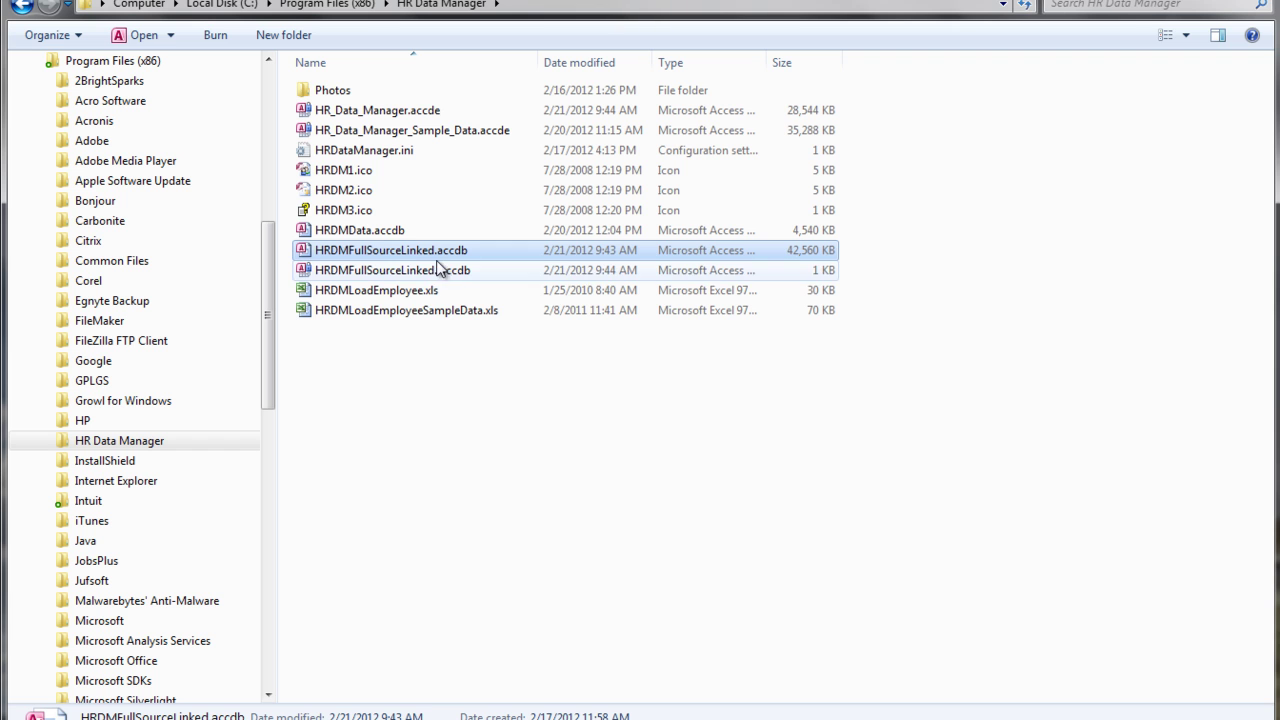
Open the recompiled HR_Data_Manager.accde and log in by entering the account password.
{"action": "left_click", "coordinate": [396, 112]}
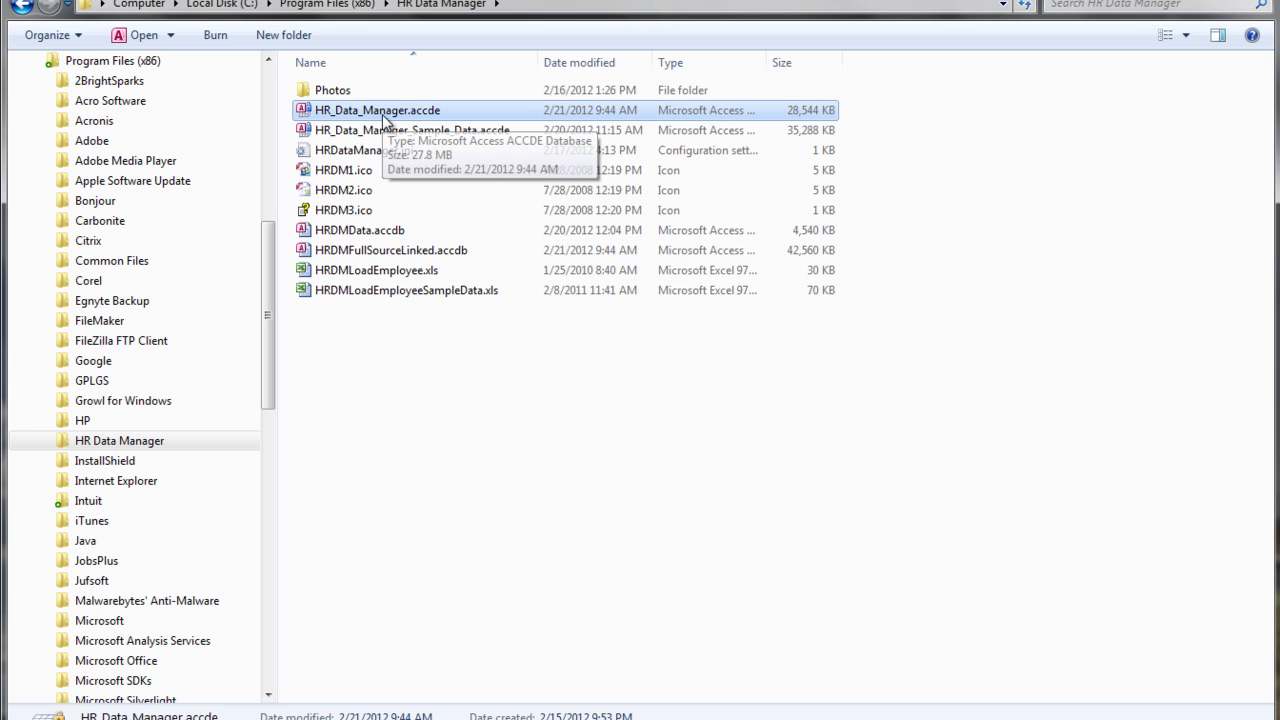
{"action": "double_click", "coordinate": [384, 118]}
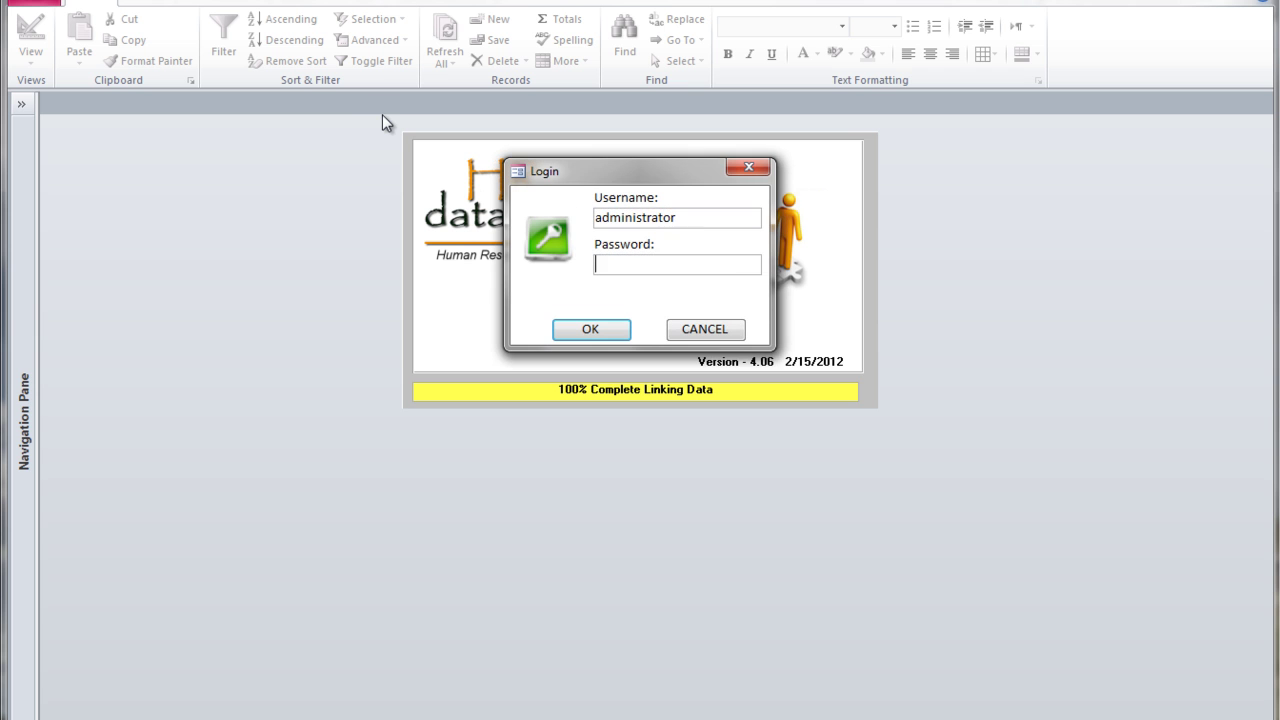
{"action": "type", "text": "********"}
{"action": "key", "text": "Return"}
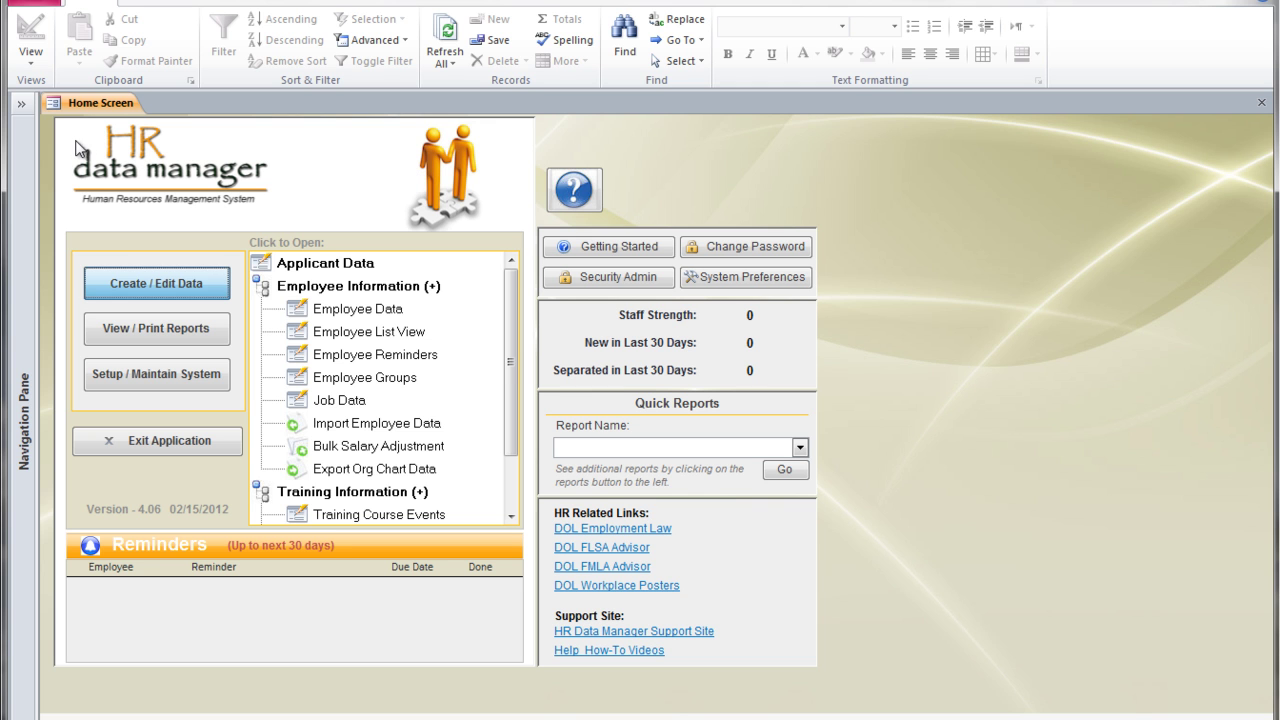
Disable Display Navigation Pane in the current database's options and exit the HR Data Manager application.
{"action": "left_click", "coordinate": [35, 5]}
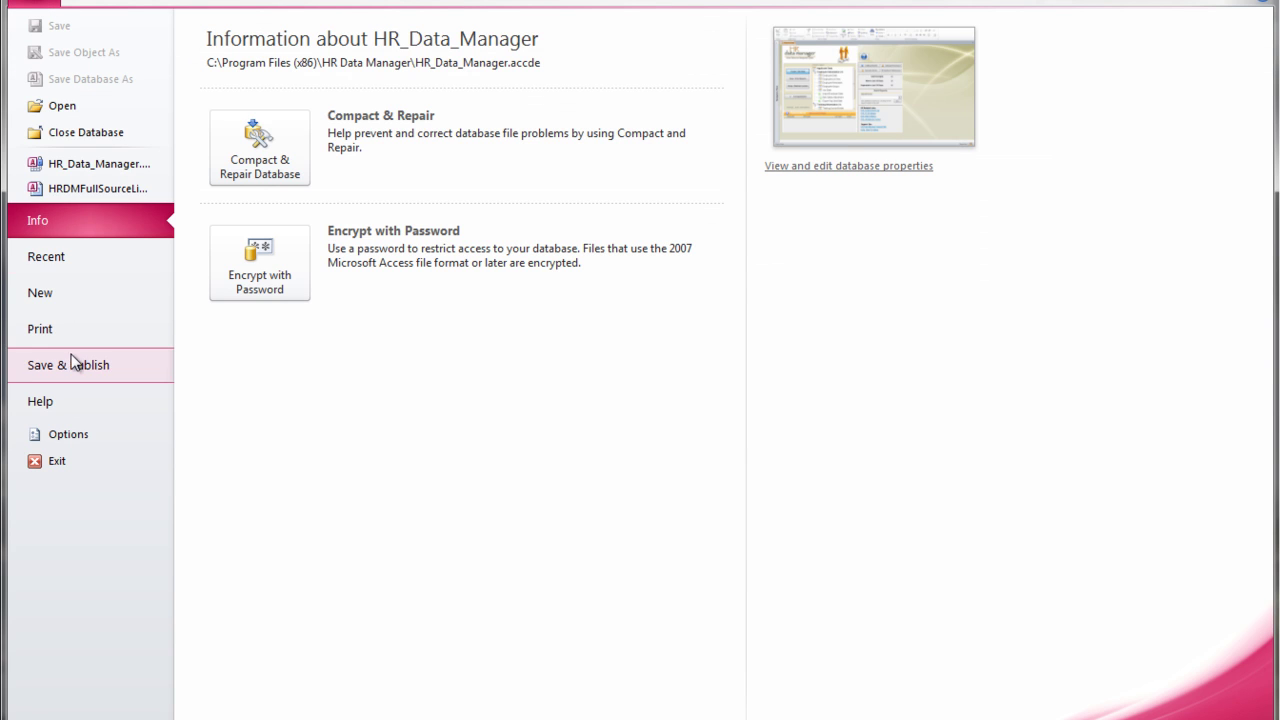
{"action": "left_click", "coordinate": [72, 436]}
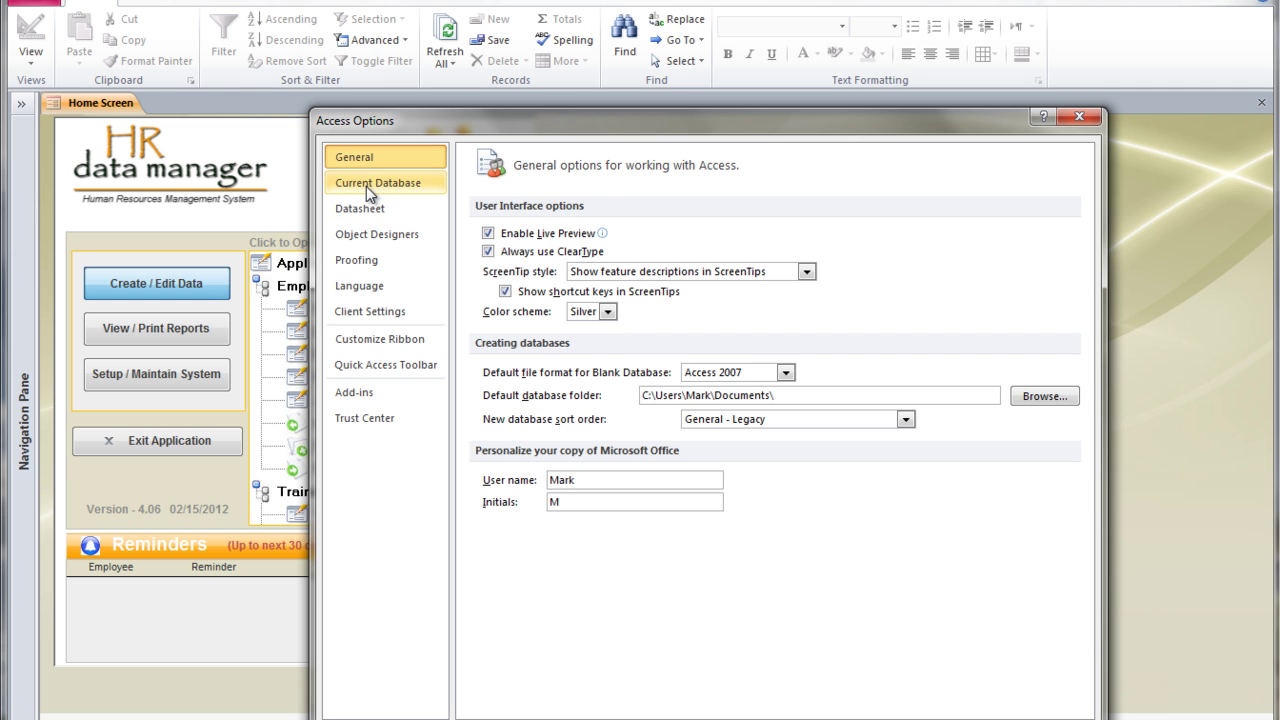
{"action": "left_click", "coordinate": [366, 186]}
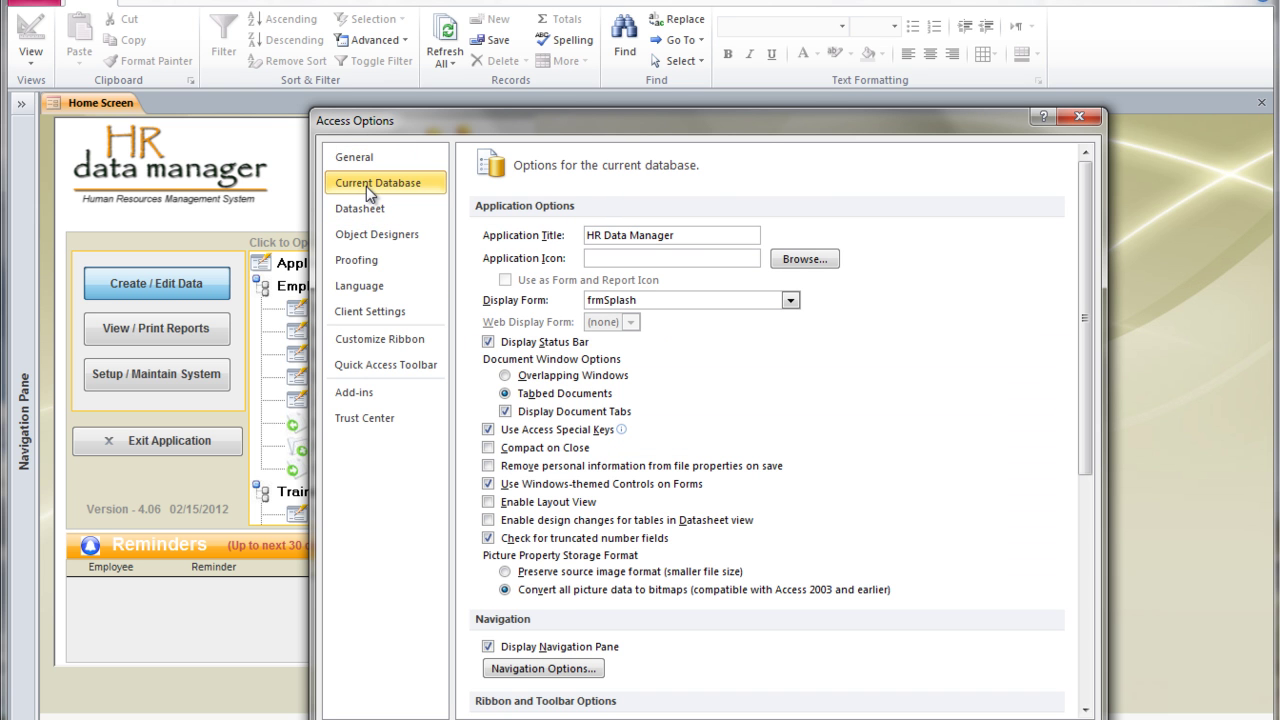
{"action": "left_click", "coordinate": [488, 647]}
{"action": "left_click", "coordinate": [975, 718]}
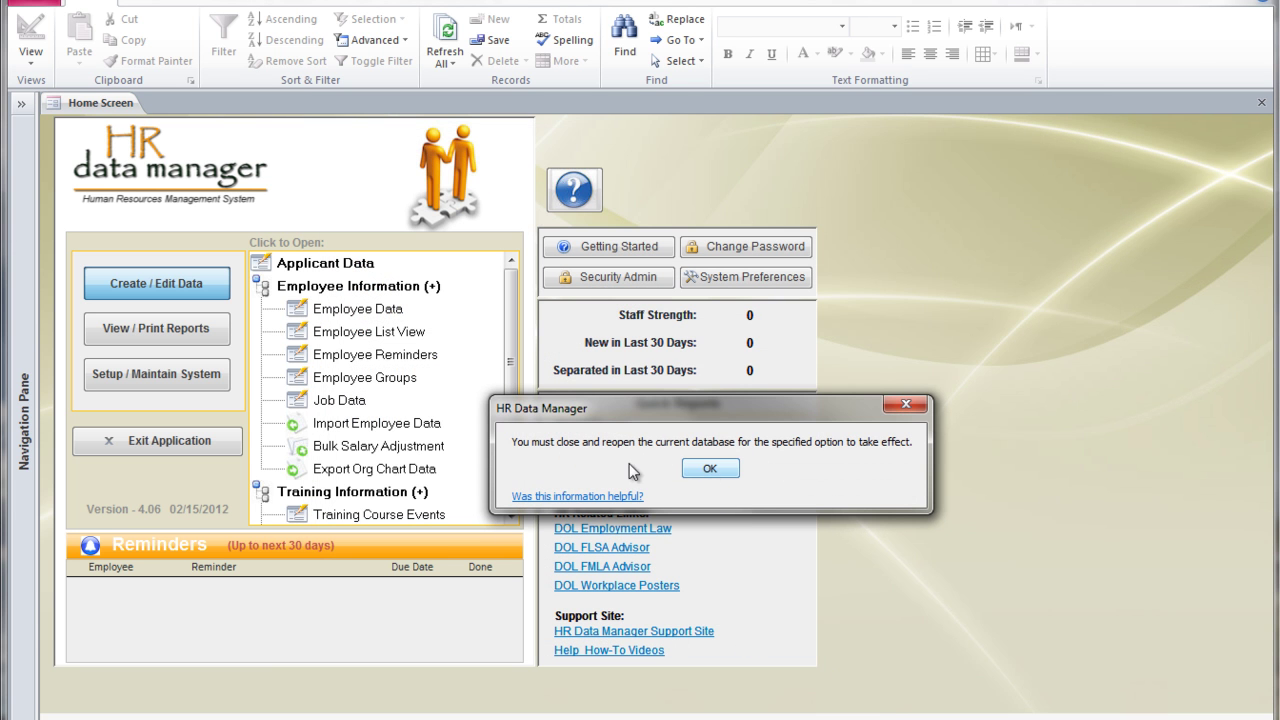
{"action": "left_click", "coordinate": [705, 470]}
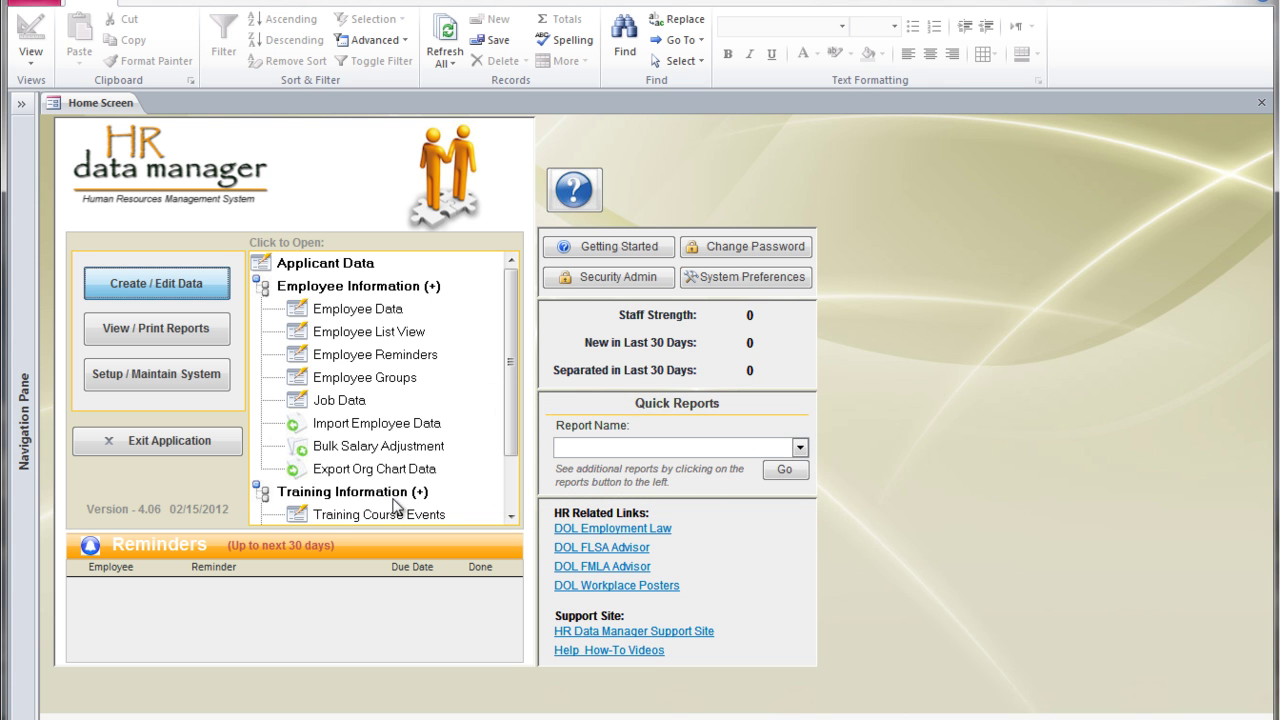
{"action": "left_click", "coordinate": [142, 441]}
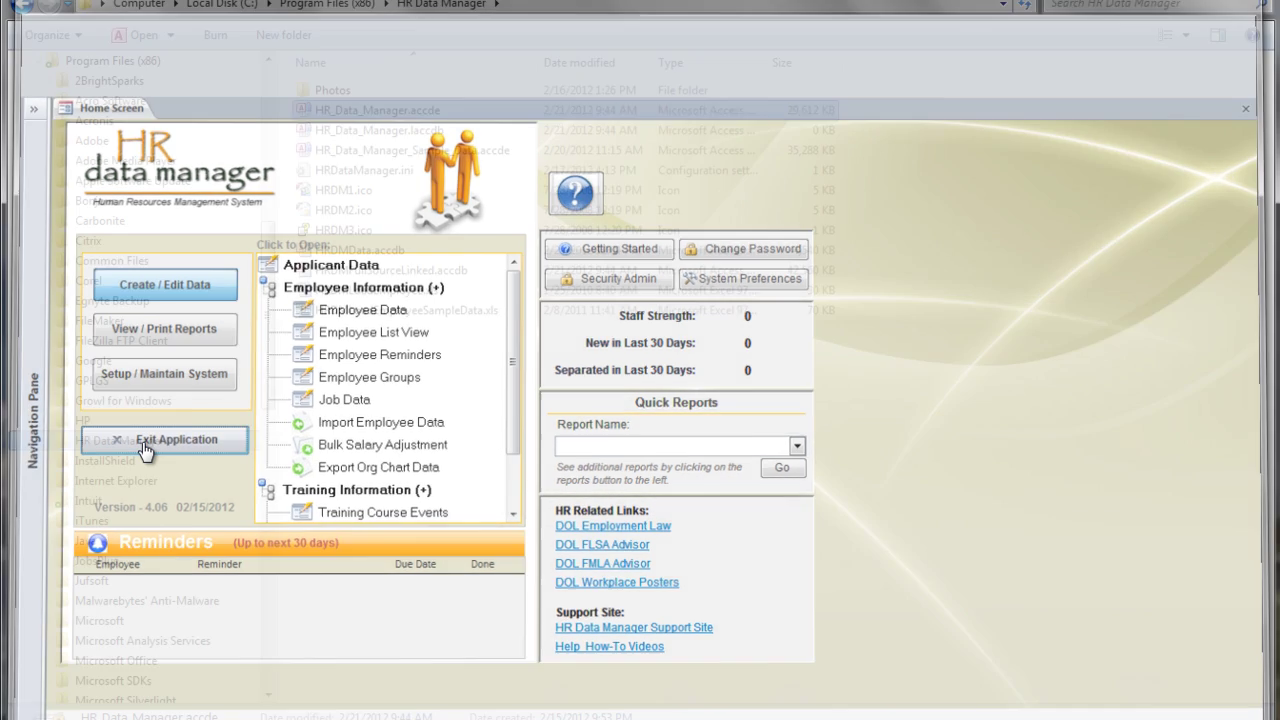